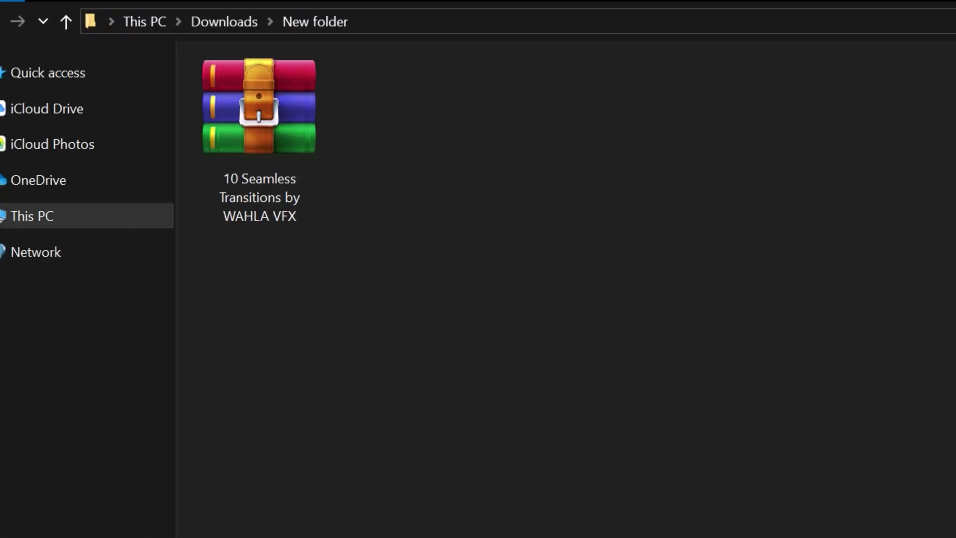
Extract the 10 Seamless Transitions by WAHLA VFX archive and open the extracted folder
right_click(262, 197)
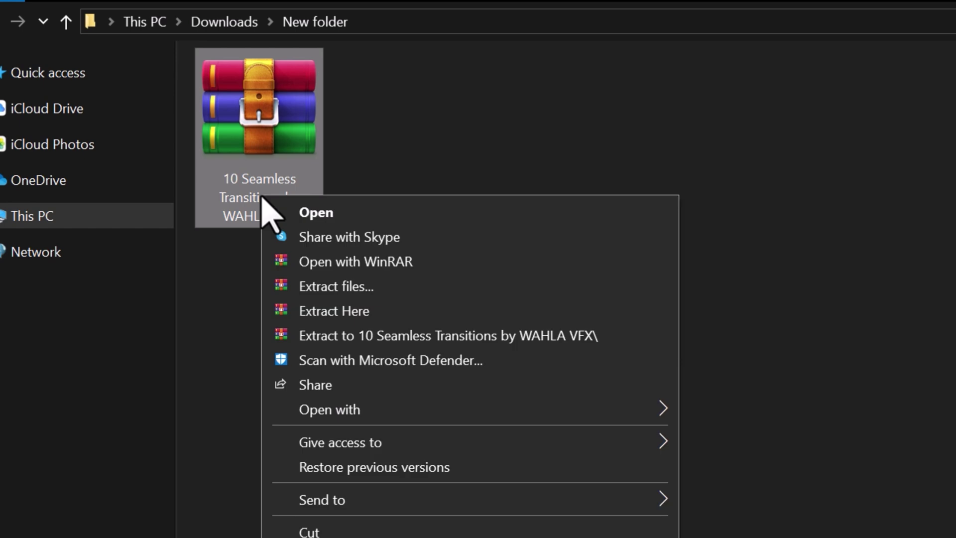
left_click(382, 288)
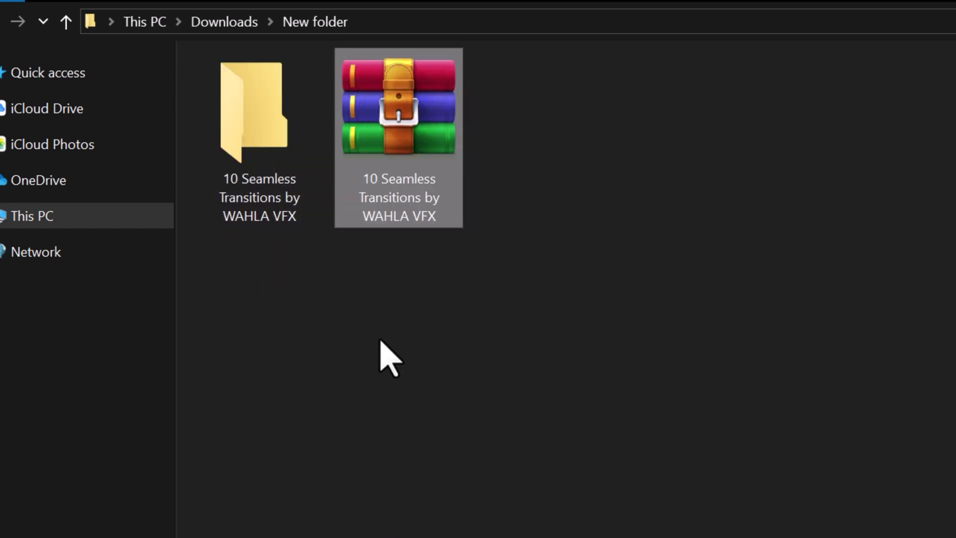
double_click(263, 219)
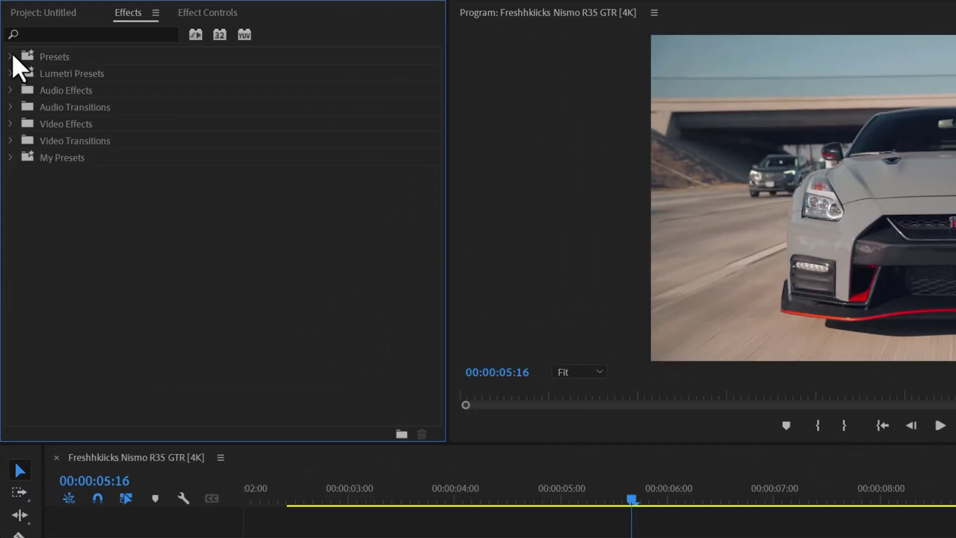
Import the transitions PSET file into the Effects panel's Presets bin
left_click(10, 56)
right_click(226, 96)
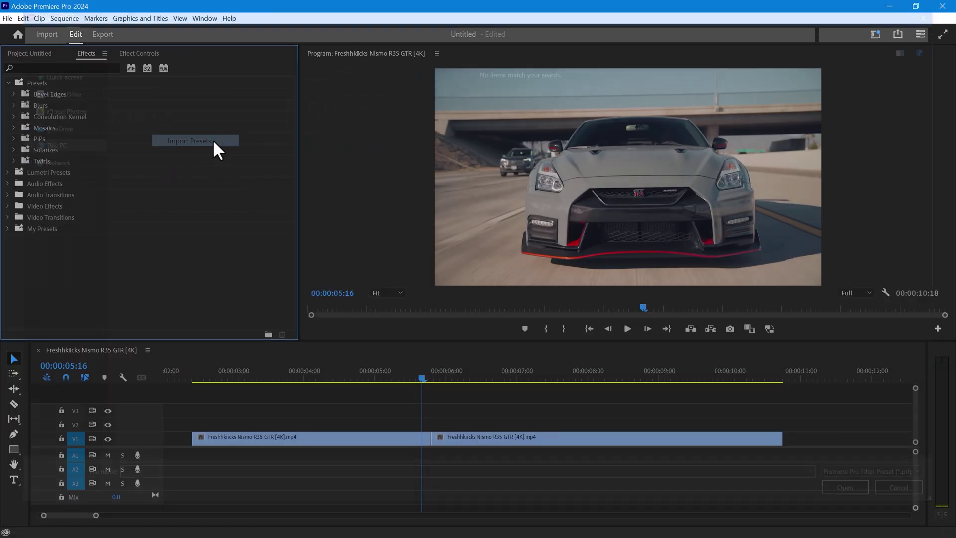
left_click(307, 148)
left_click(125, 106)
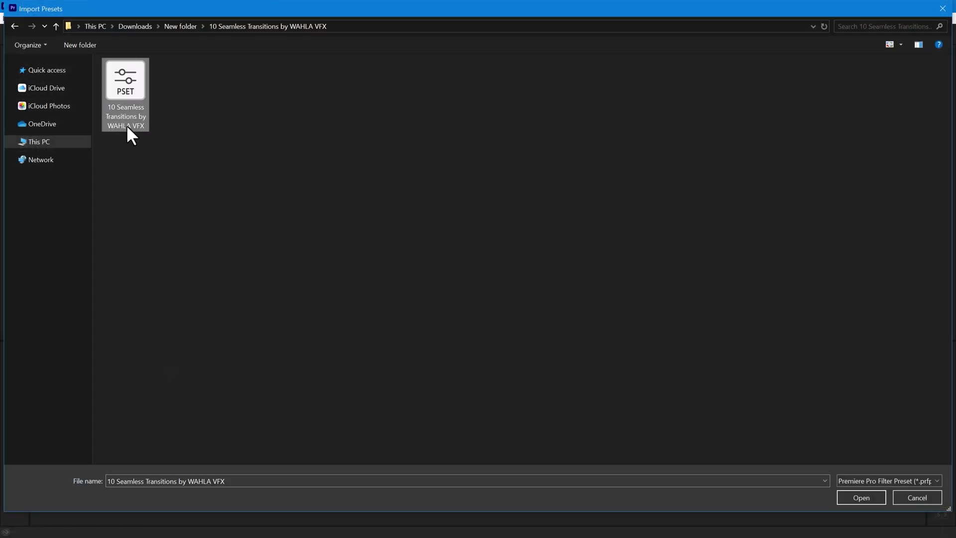
left_click(853, 496)
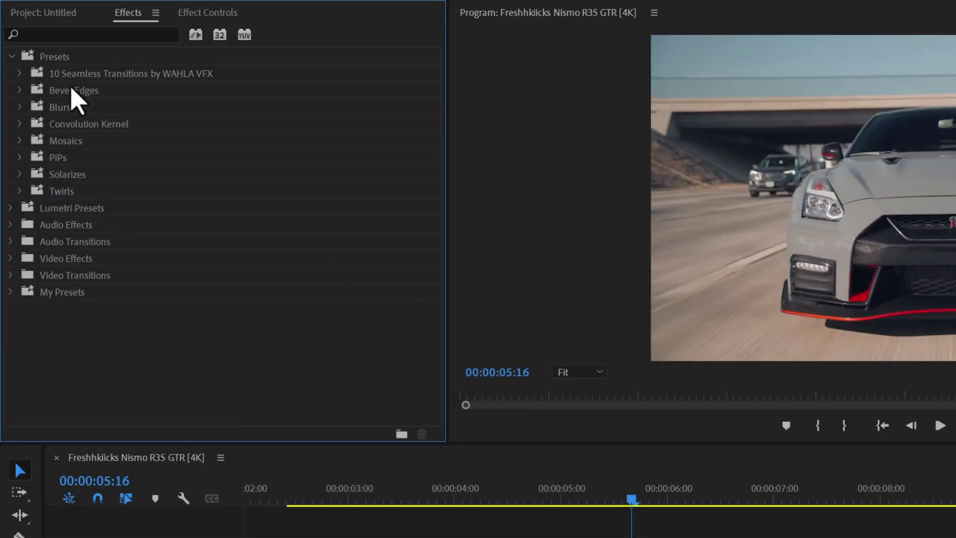
Expand the 10 Seamless Transitions bin and its Distorted Roll, Flash, Wrap and Slide groups
left_click(20, 74)
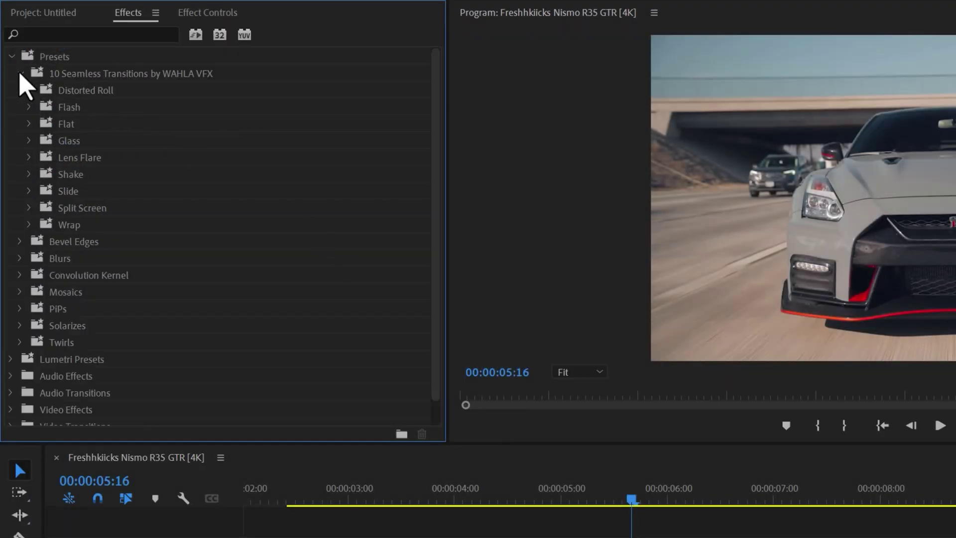
left_click(27, 91)
left_click(29, 124)
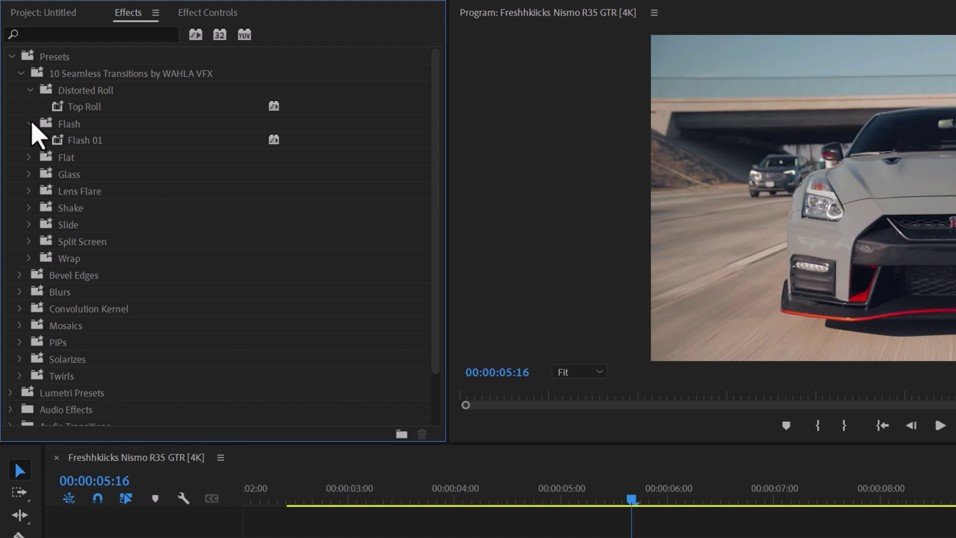
left_click(29, 259)
left_click(29, 225)
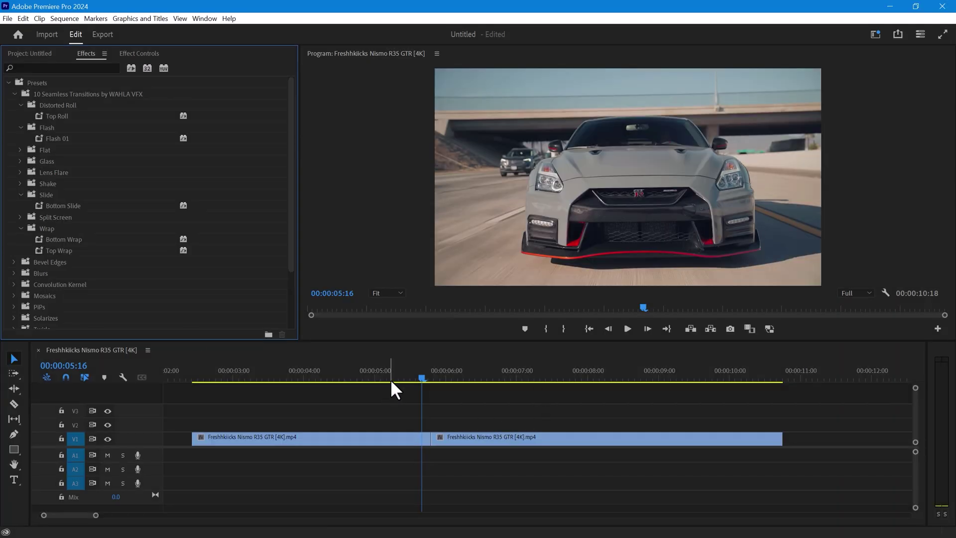
Split the second car clip at 00:00:06:05, ten frames after the cut
left_click(314, 379)
key("space")
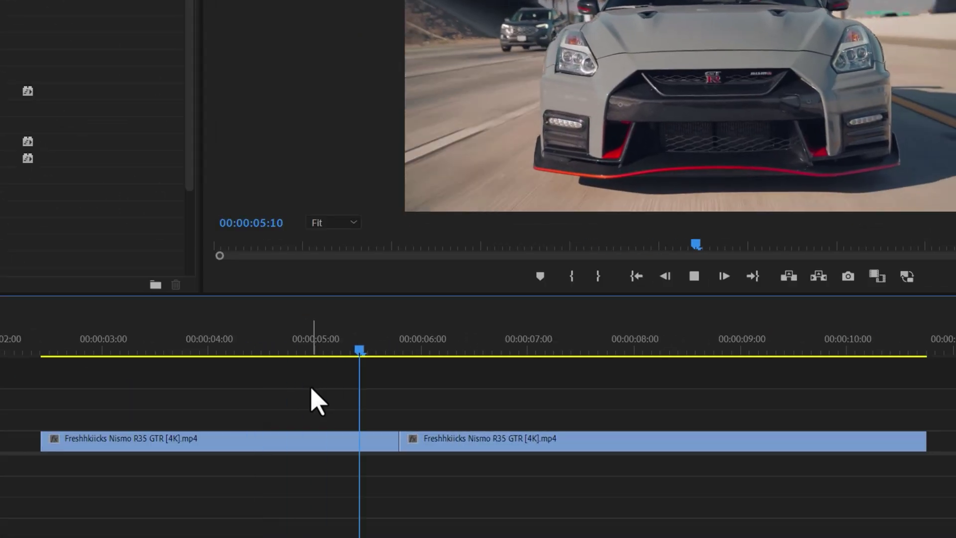
key("space")
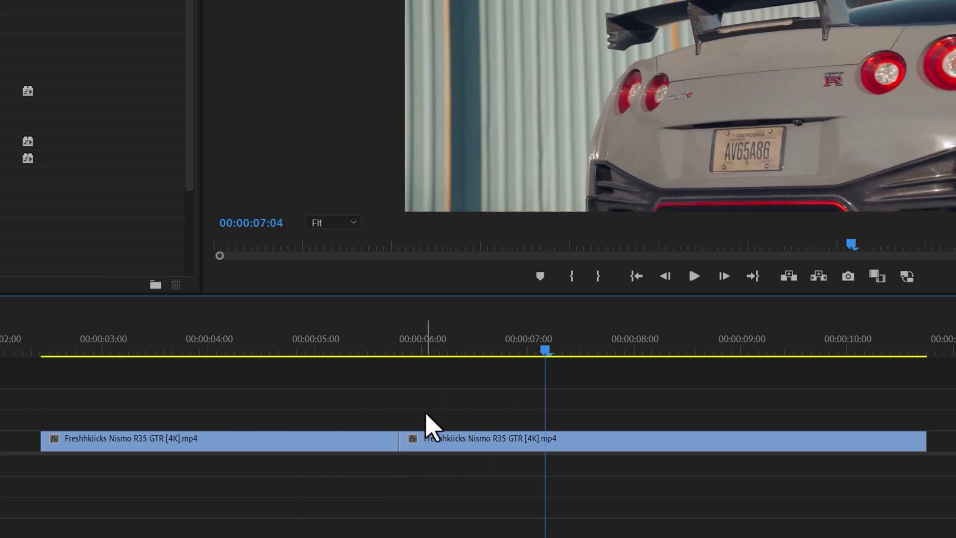
left_click_drag(546, 351, 400, 352)
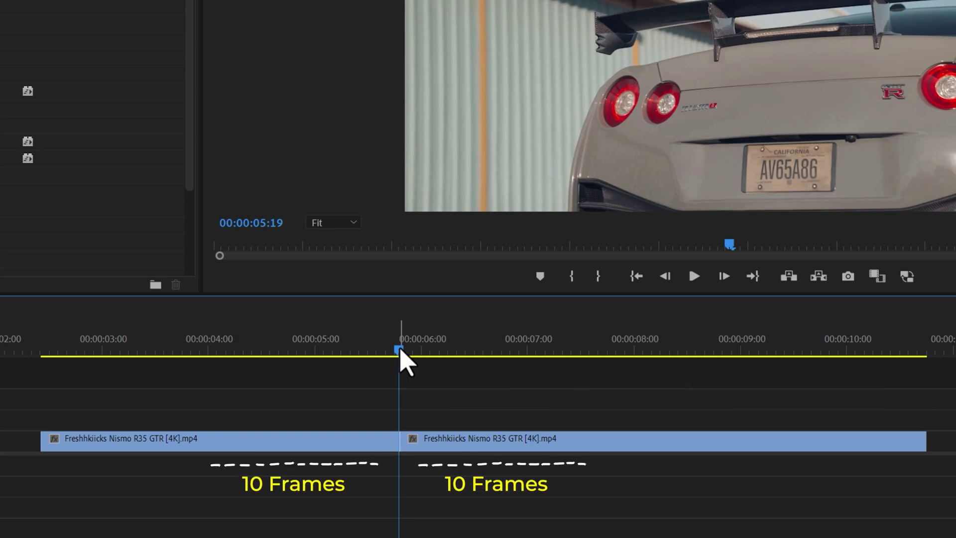
key("Right")
key("Right")
key("Right")
key("Right")
key("Right")
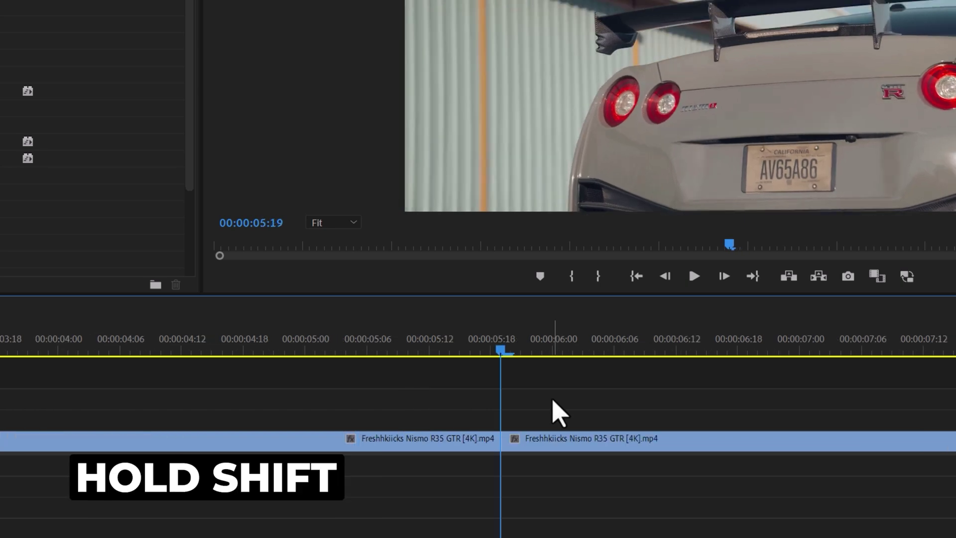
key("shift+Right")
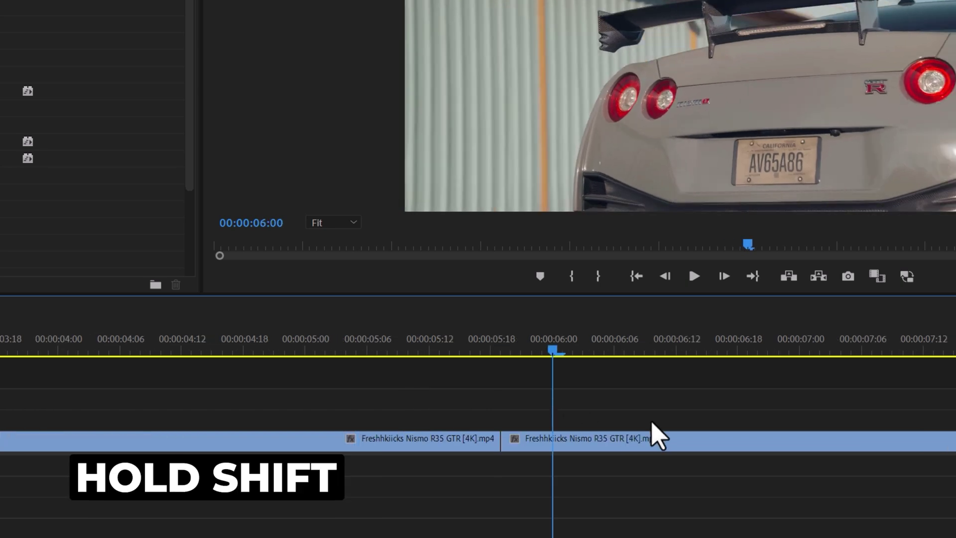
key("shift+Right")
left_click(670, 453)
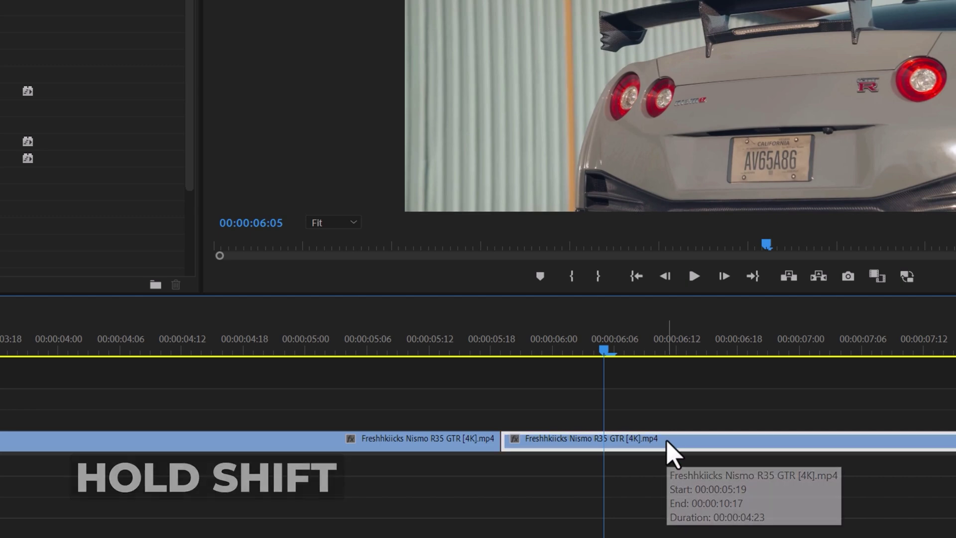
key("ctrl+k")
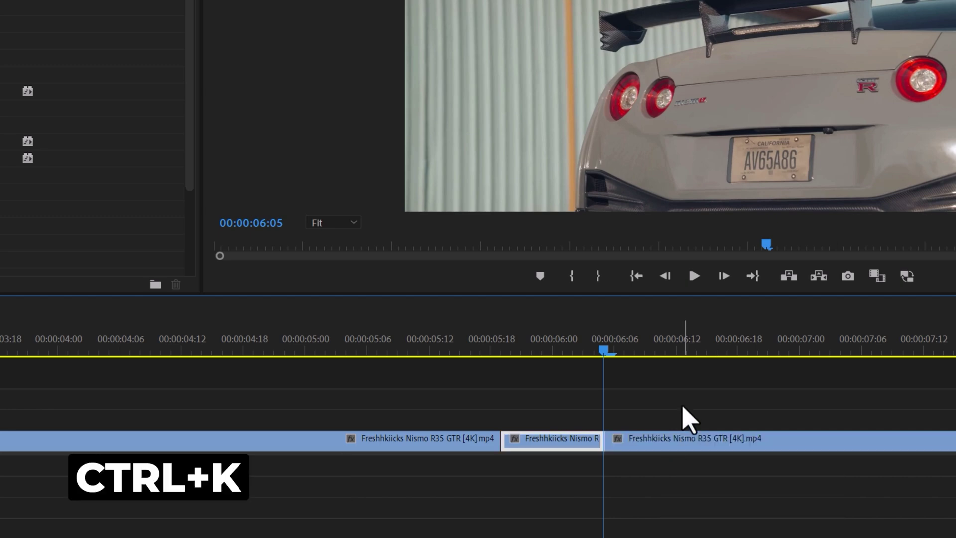
Split the first car clip at 00:00:05:09, ten frames before the cut
key("shift+Left")
key("shift+Left")
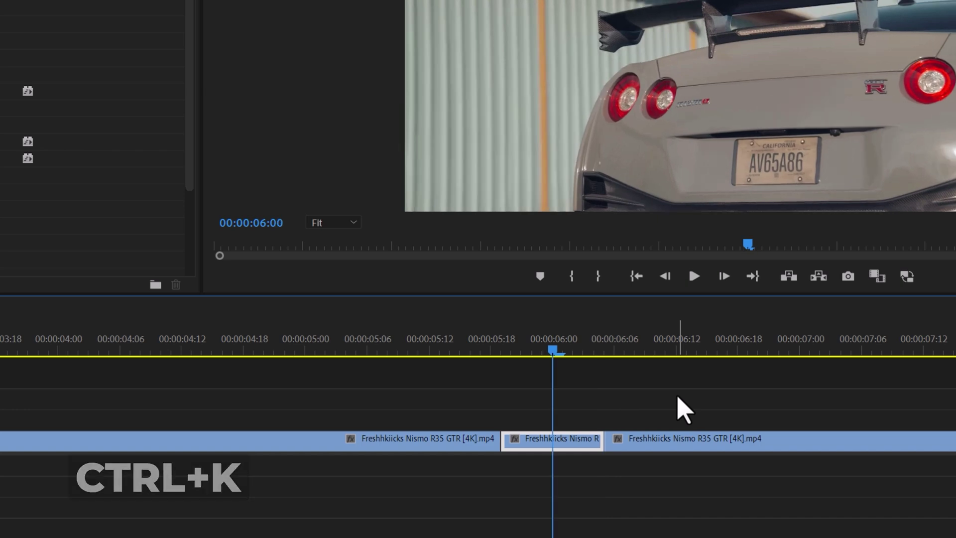
key("shift+Left")
key("shift+Left")
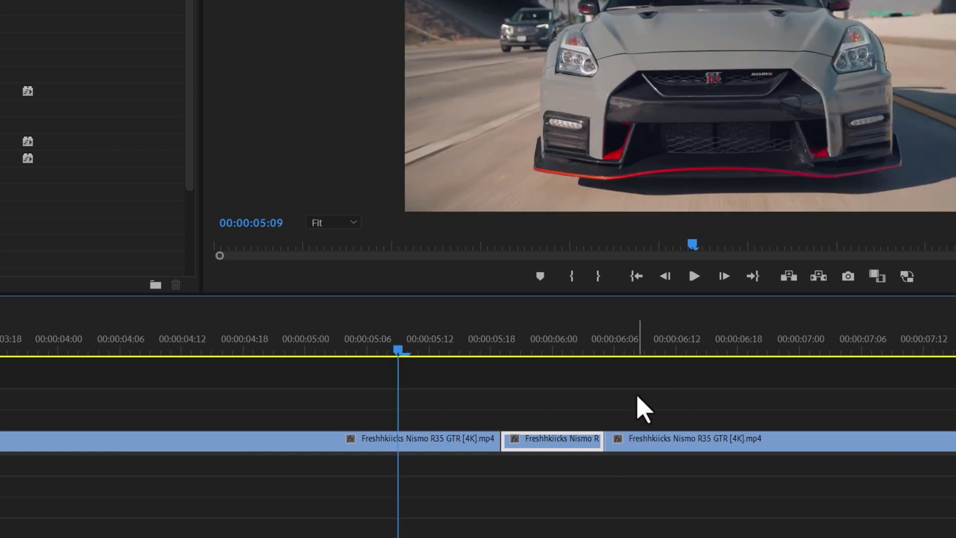
left_click(457, 438)
key("ctrl+k")
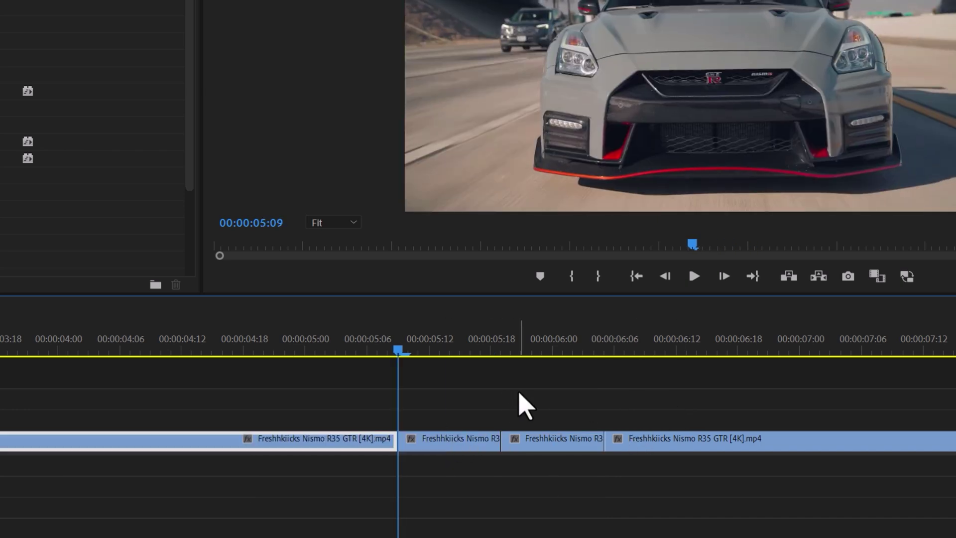
Nest the two ten-frame pieces around the cut into Nested Sequence 01
left_click_drag(455, 402, 550, 457)
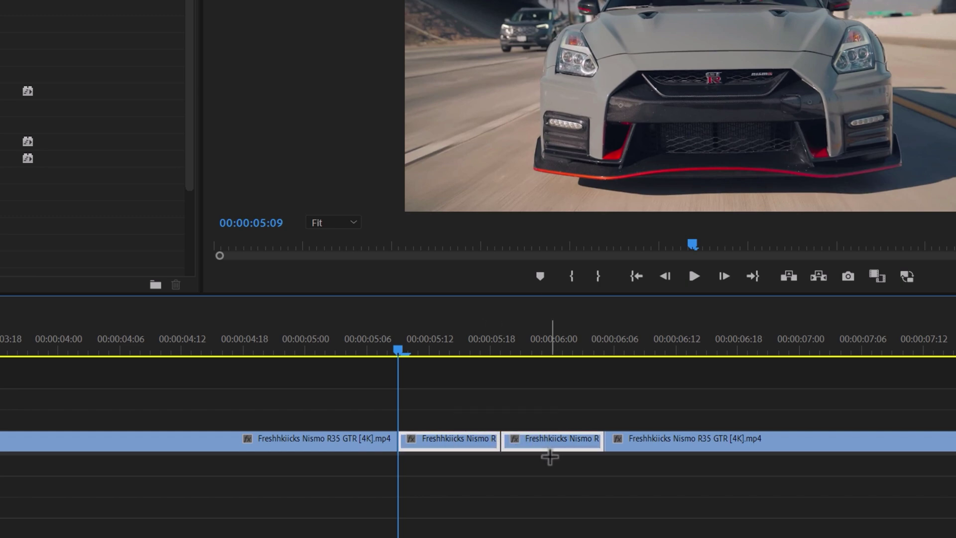
right_click(549, 456)
left_click(584, 230)
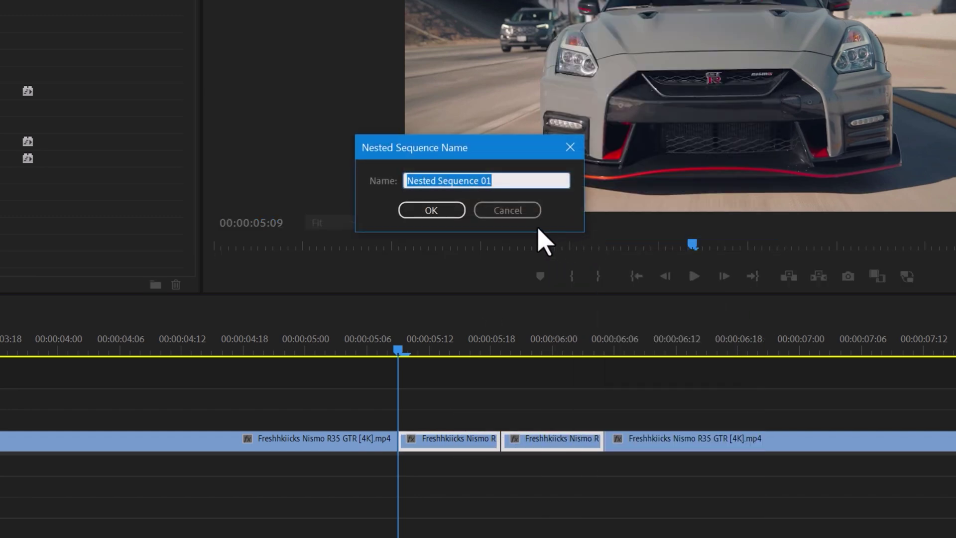
left_click(431, 210)
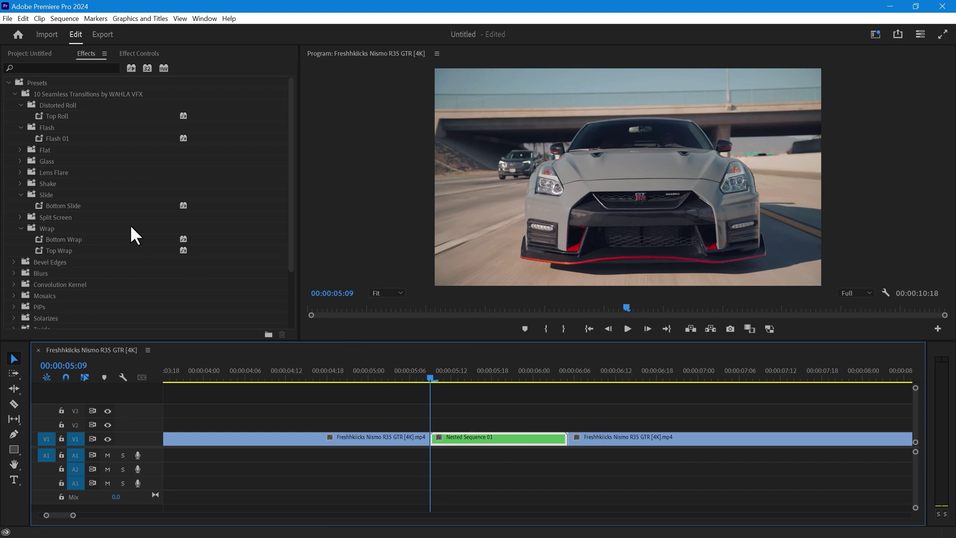
Apply the Flash 01 preset to Nested Sequence 01 and play it back
left_click(66, 139)
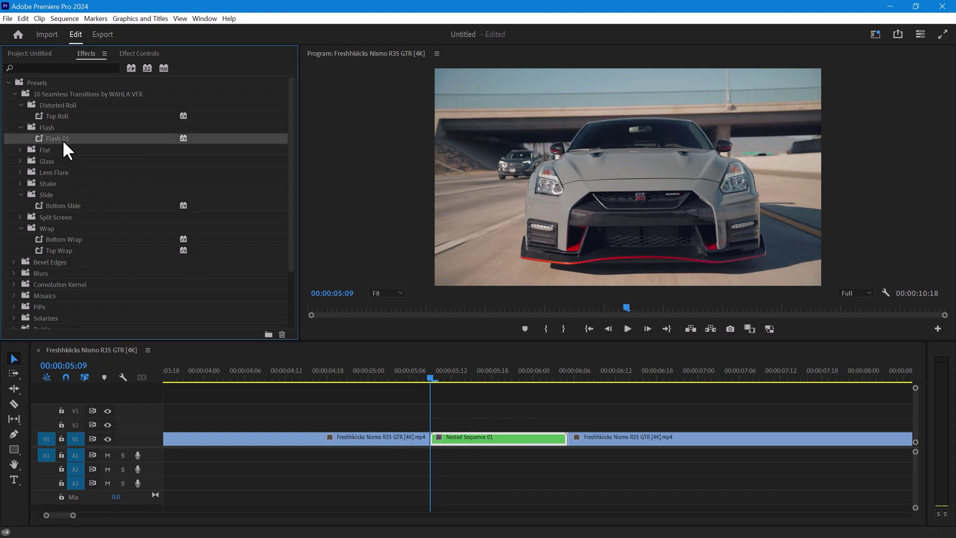
left_click_drag(448, 390, 483, 438)
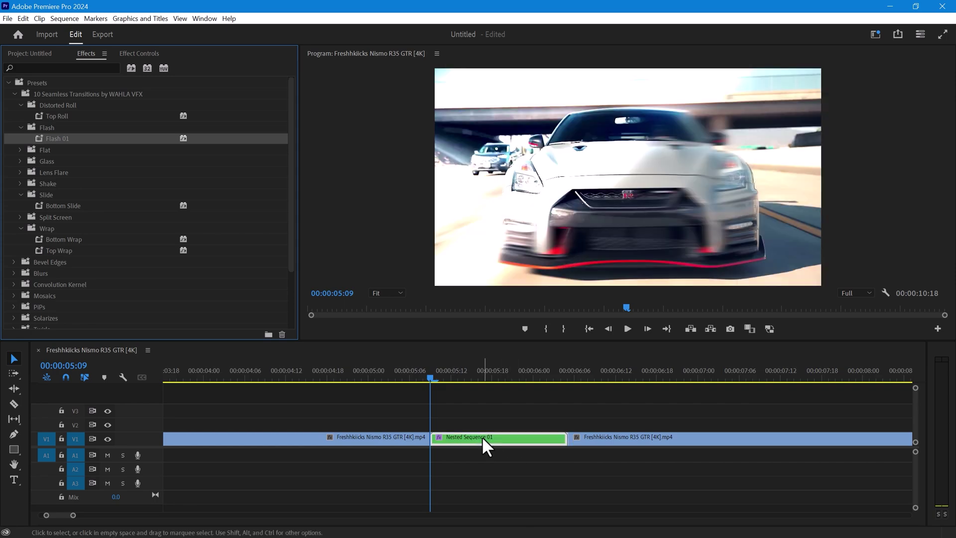
left_click_drag(429, 341, 437, 400)
key("space")
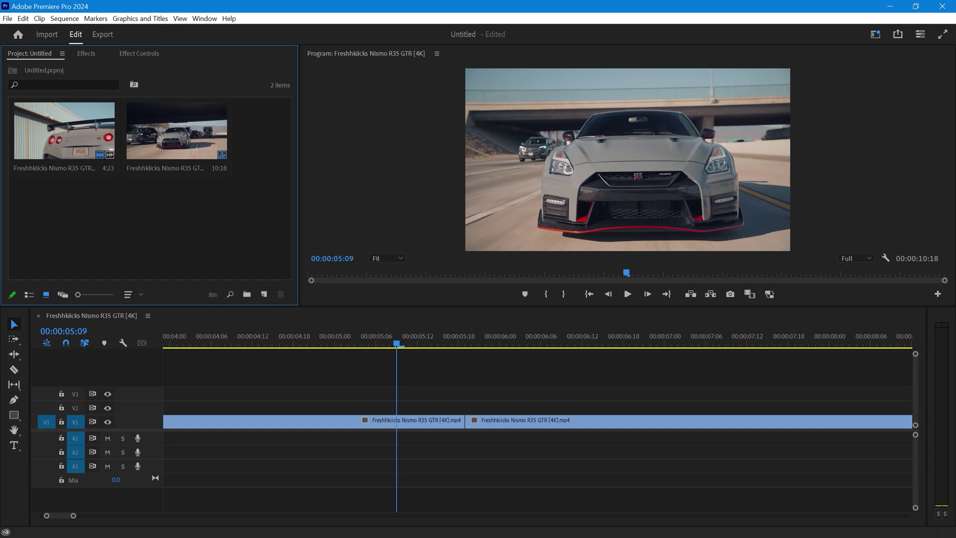
Create a new Adjustment Layer and place it on V2 over the cut
left_click(264, 294)
left_click(297, 354)
left_click(494, 309)
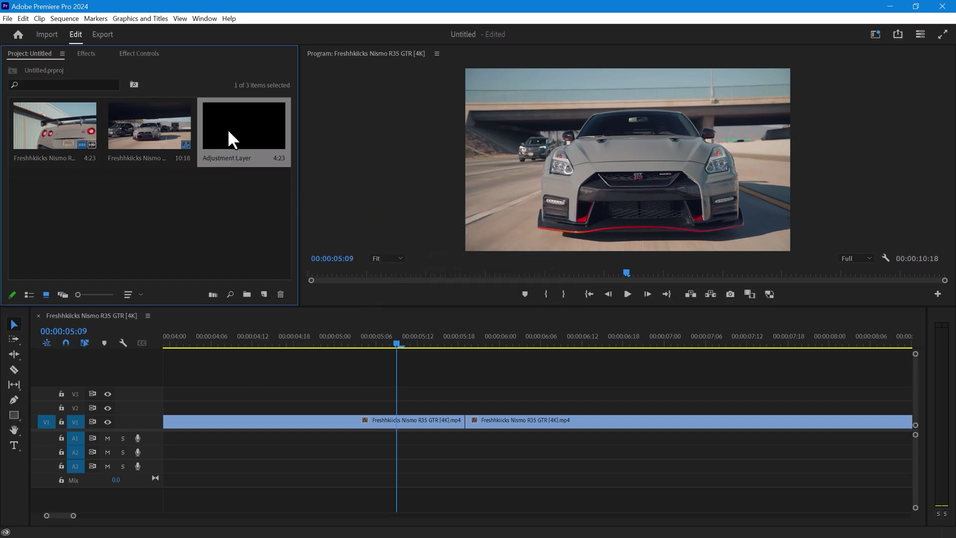
left_click_drag(232, 350, 438, 408)
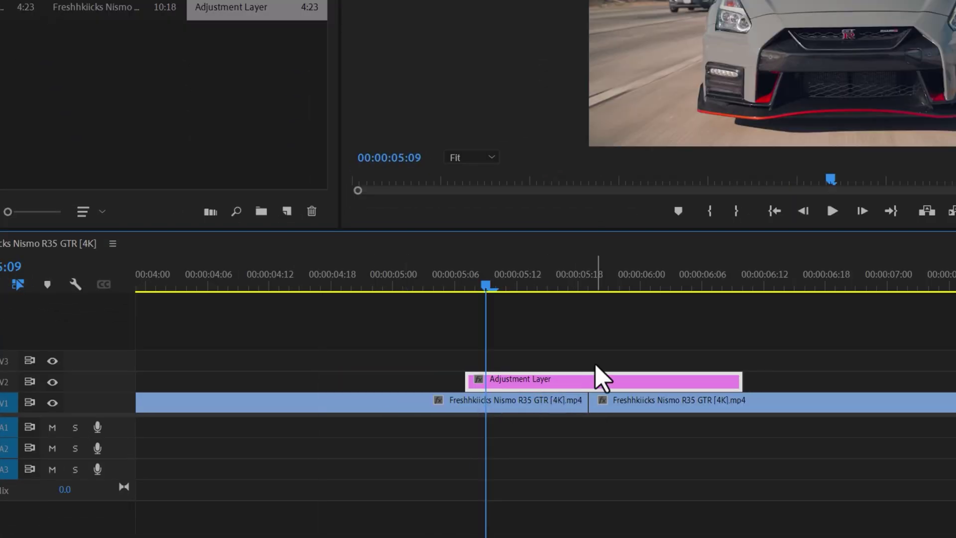
Trim the adjustment layer's end at 00:00:06:05, deleting the excess
left_click(588, 286)
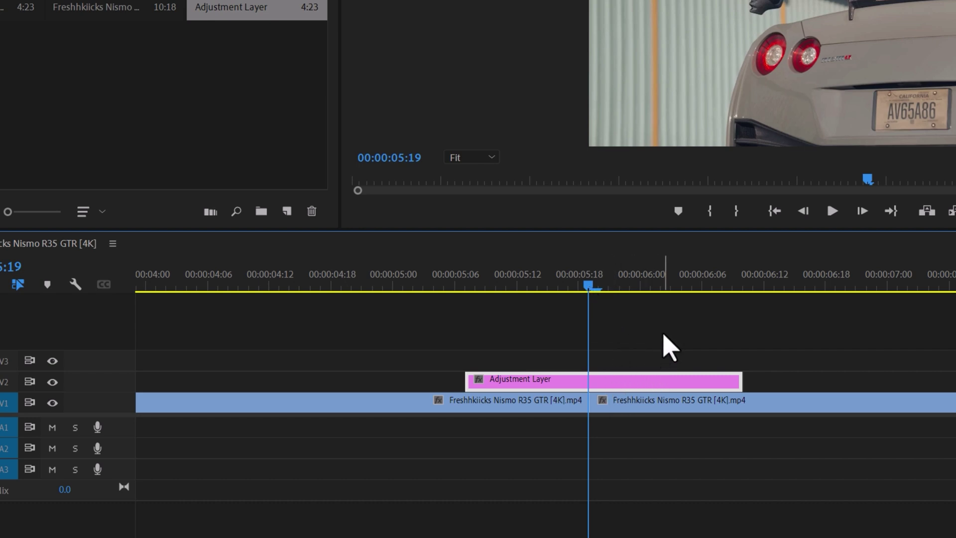
key("space")
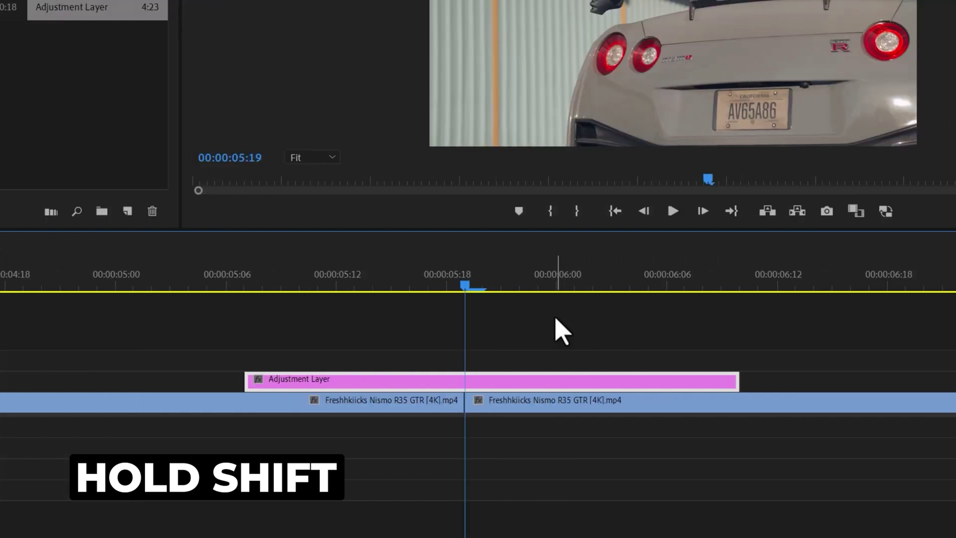
left_click(556, 320, "shift")
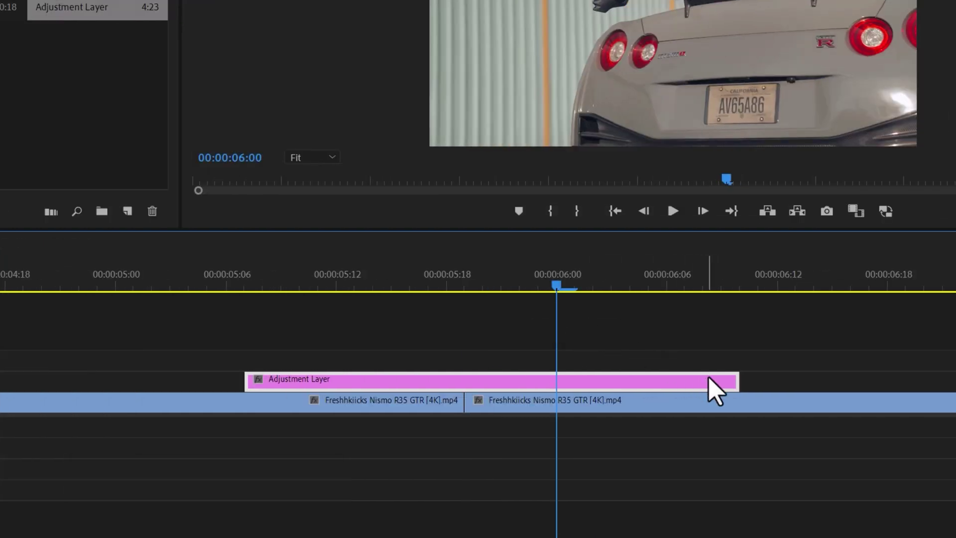
key("shift+Right")
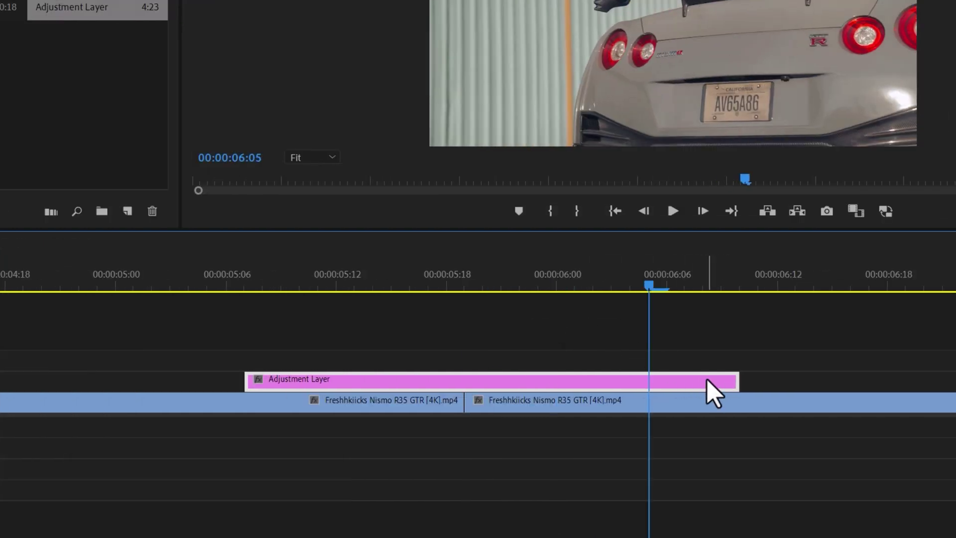
key("ctrl+k")
left_click(662, 379)
key("Delete")
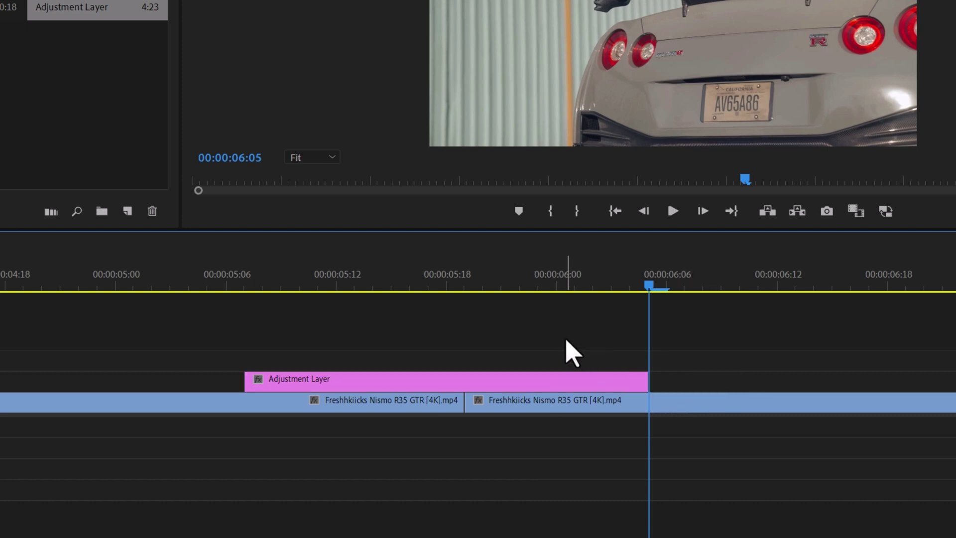
Trim the adjustment layer's start at 05:09 and centre it on the cut
key("shift+Left")
key("shift+Left")
key("shift+Left")
key("shift+Left")
left_click(286, 383)
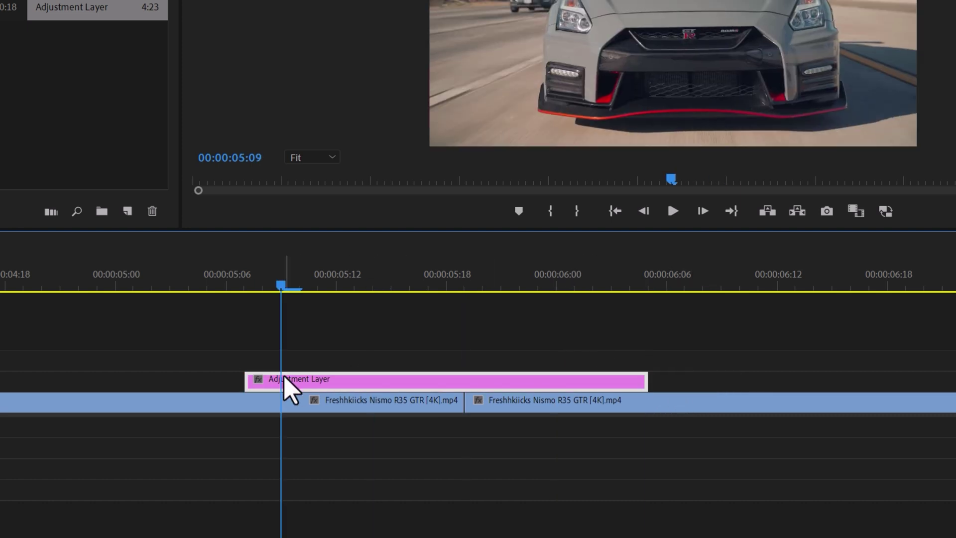
key("ctrl+k")
left_click(255, 382)
key("Delete")
left_click(464, 282)
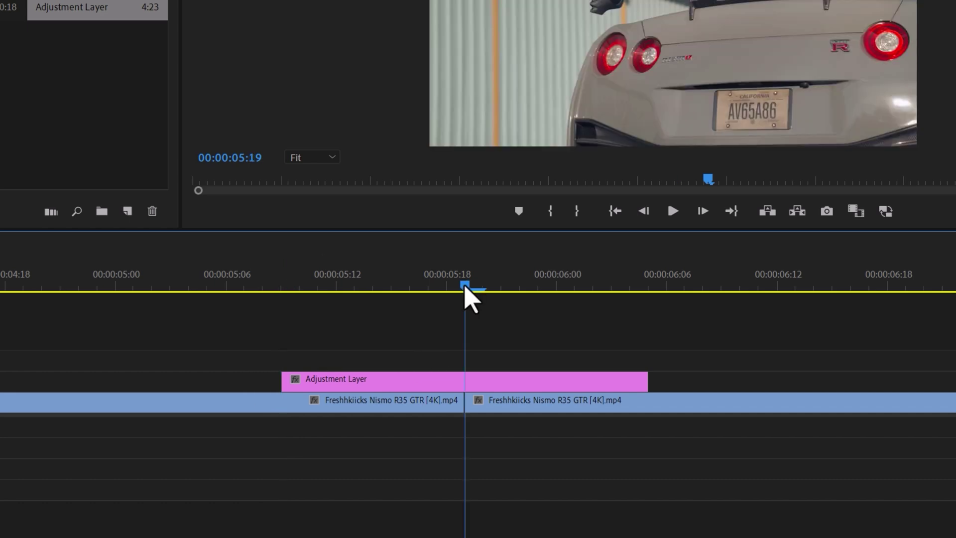
left_click(493, 387)
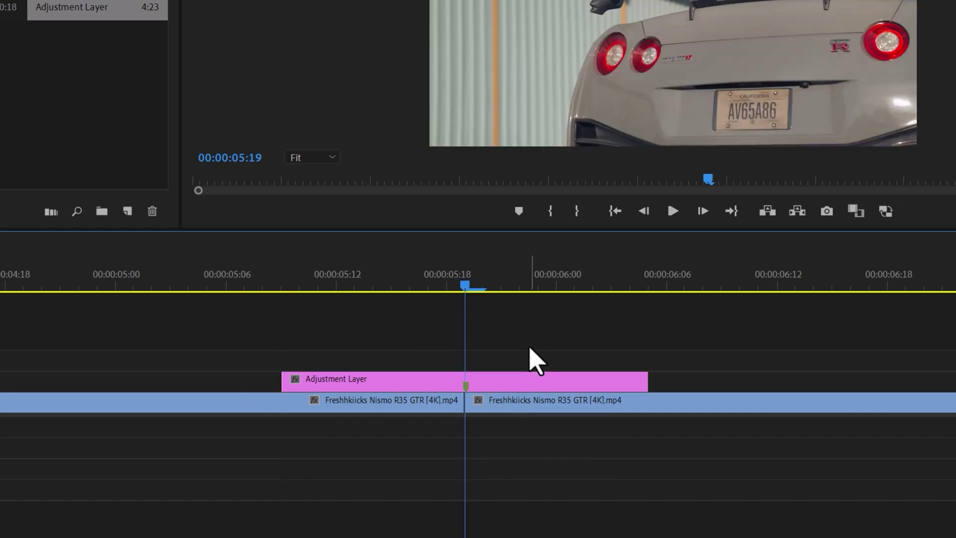
mouse_move(528, 383)
left_mouse_down()
mouse_move(415, 384)
mouse_move(527, 380)
mouse_move(497, 384)
mouse_move(512, 384)
left_mouse_up()
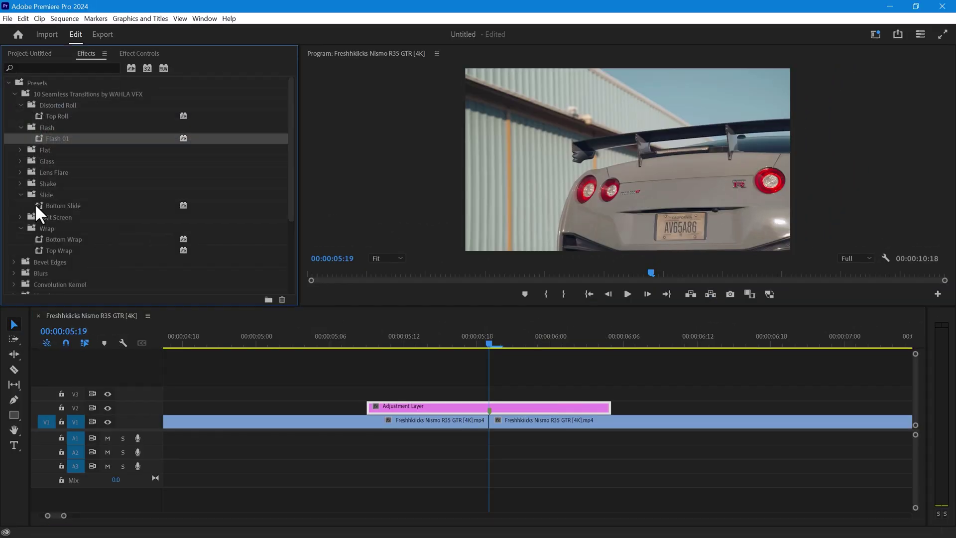
Apply Bottom Wrap to the adjustment layer and preview it
left_click(48, 241)
left_click_drag(169, 259, 484, 407)
left_click_drag(479, 343, 343, 345)
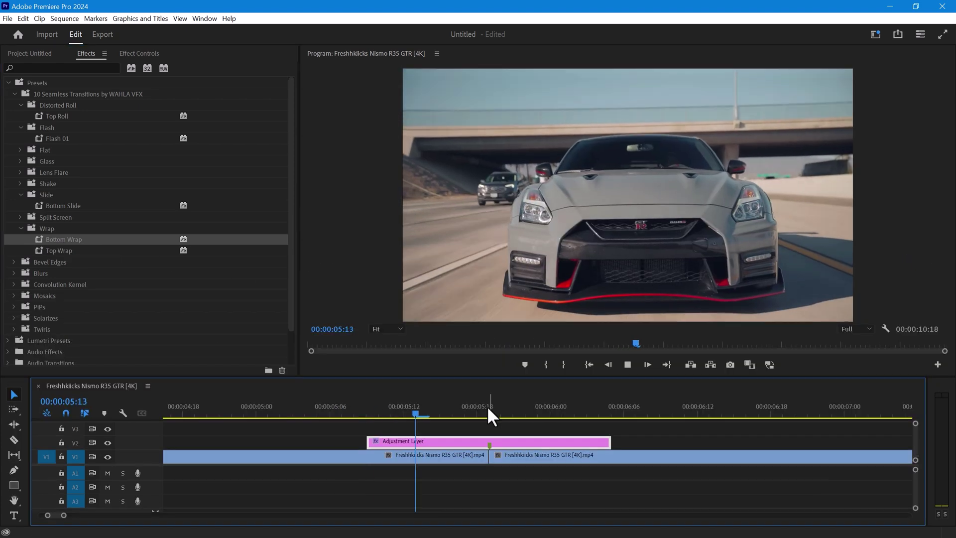
left_click(356, 410)
key("space")
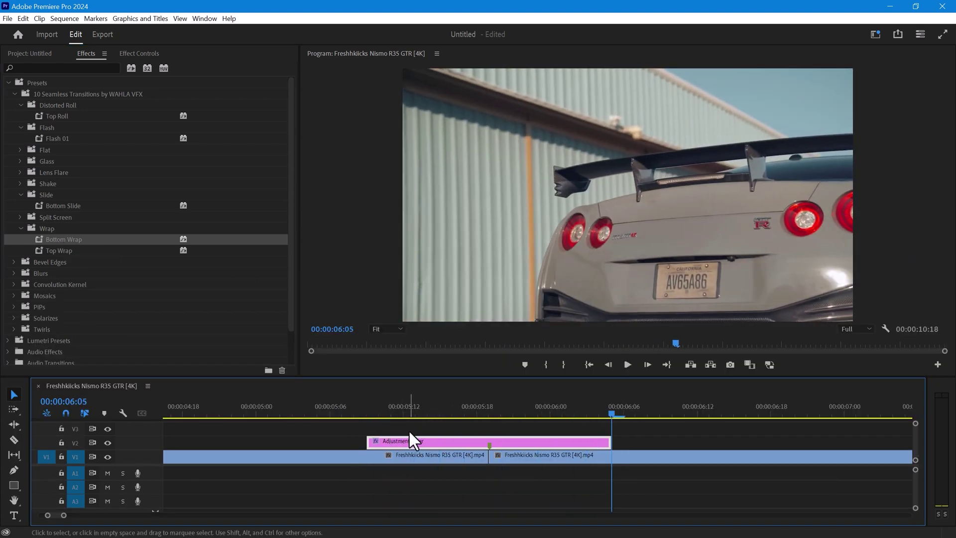
Apply Split Screen 01 to the adjustment layer and preview it
left_click(20, 217)
left_click_drag(57, 228, 404, 441)
left_click(309, 402)
key("space")
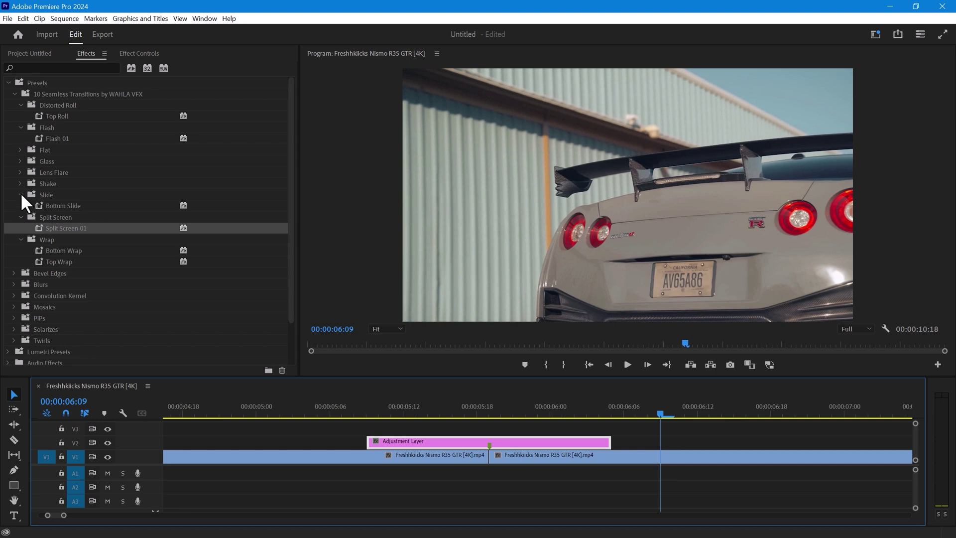
Apply Bottom Slide to the adjustment layer and preview it
left_click_drag(24, 204, 405, 442)
left_click(314, 404)
key("space")
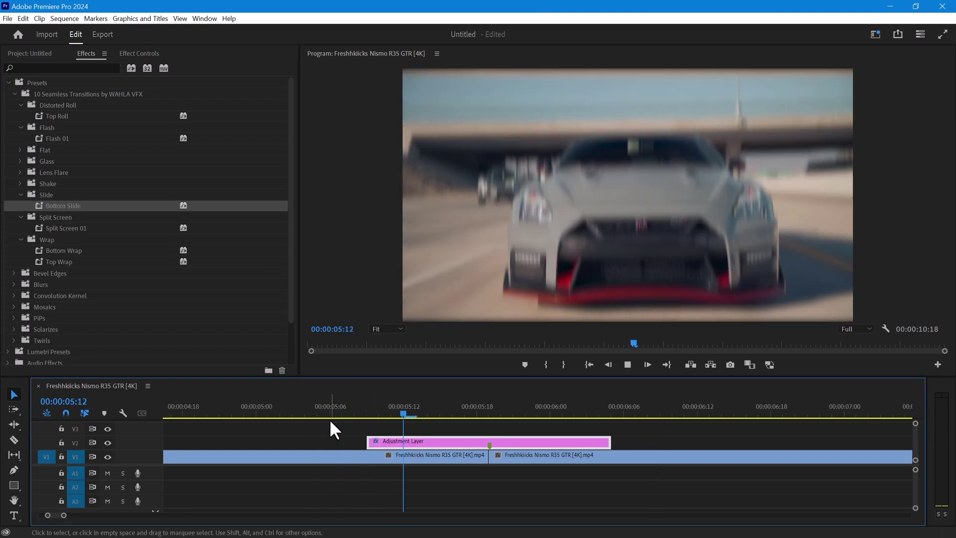
key("space")
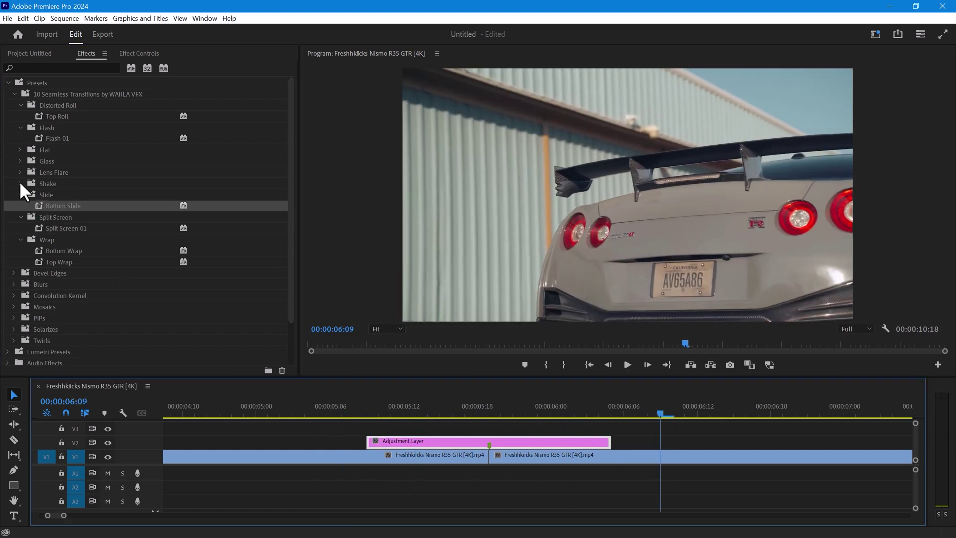
Apply Shake 01 to the adjustment layer and play it from about 05:05
left_click(20, 183)
left_click(59, 194)
left_click_drag(265, 284, 401, 440)
left_click(314, 412)
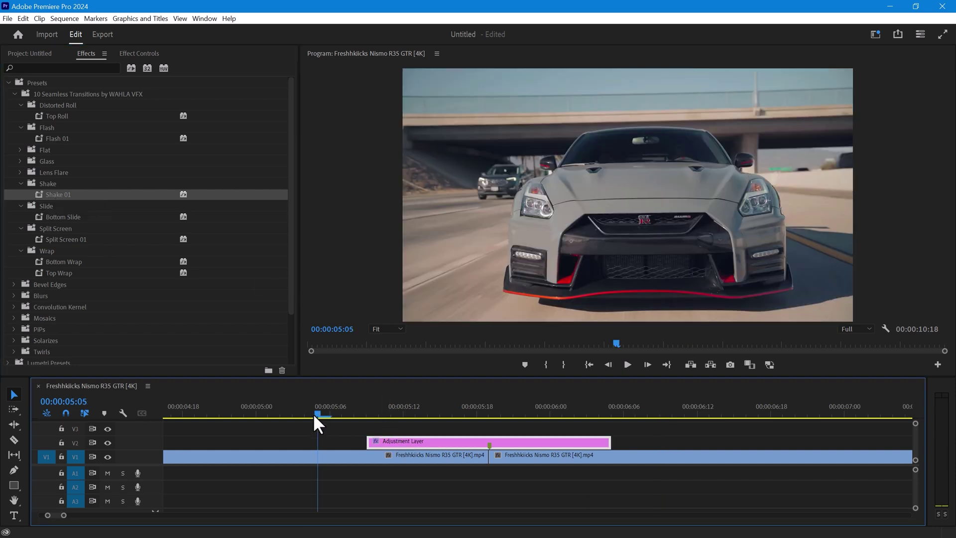
key("space")
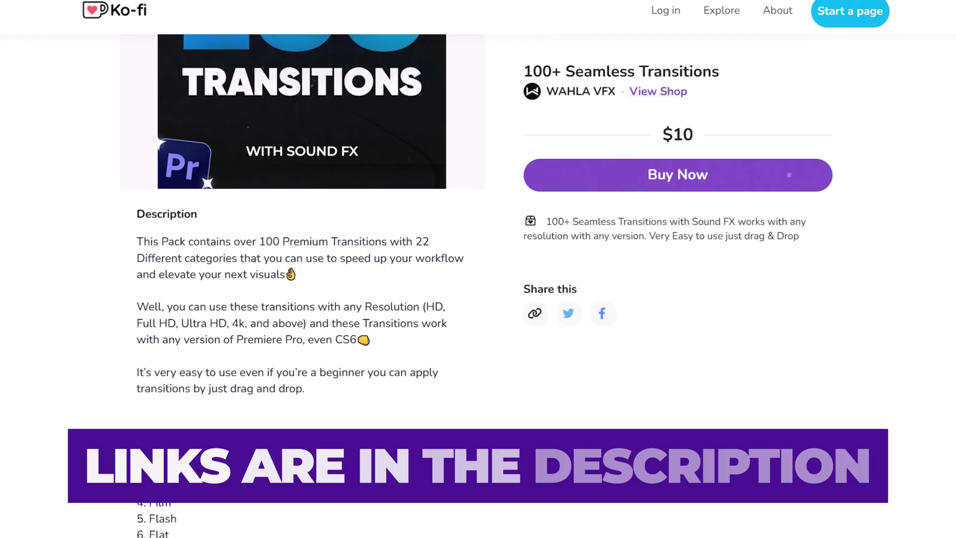
Scroll down the Ko-fi page to the Transitions Included list
scroll(478, 269, "down", 3)
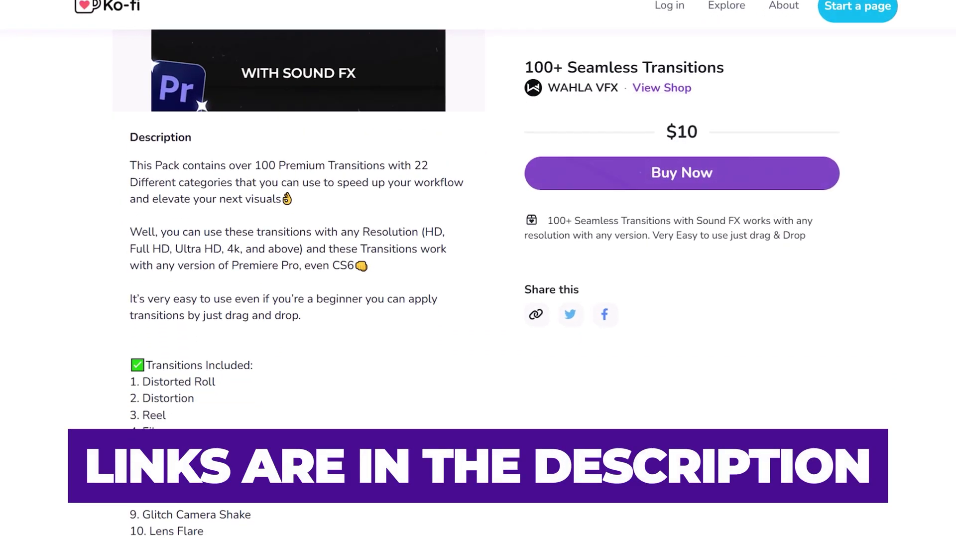
scroll(294, 299, "down", 3)
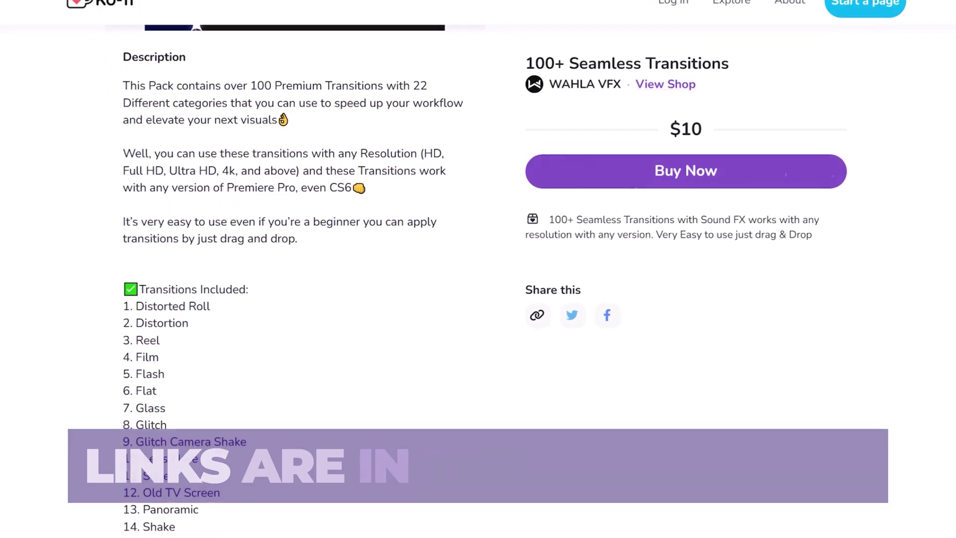